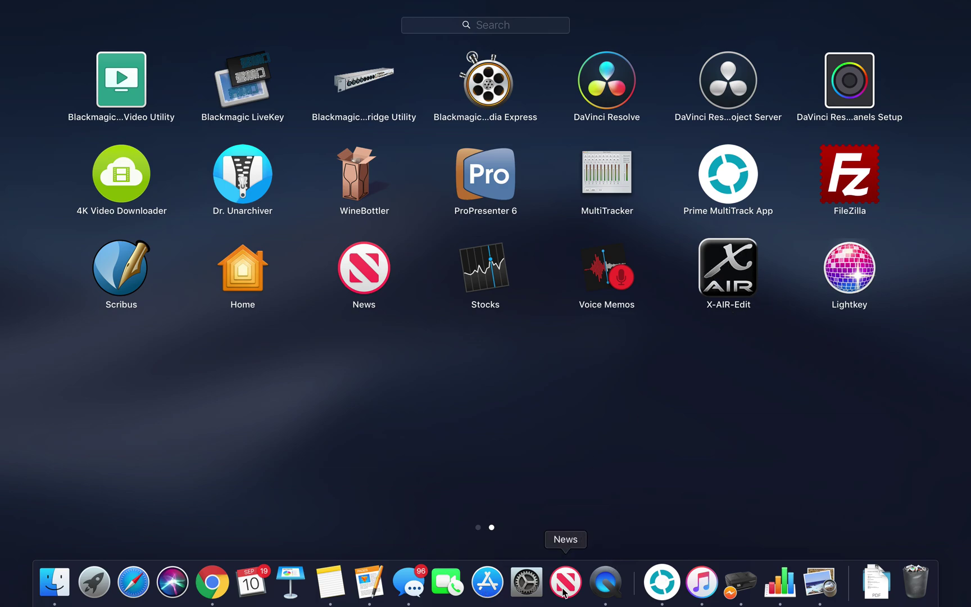
Step: Launch X-AIR-Edit and decline the prompt to connect to the XR18
click(736, 260)
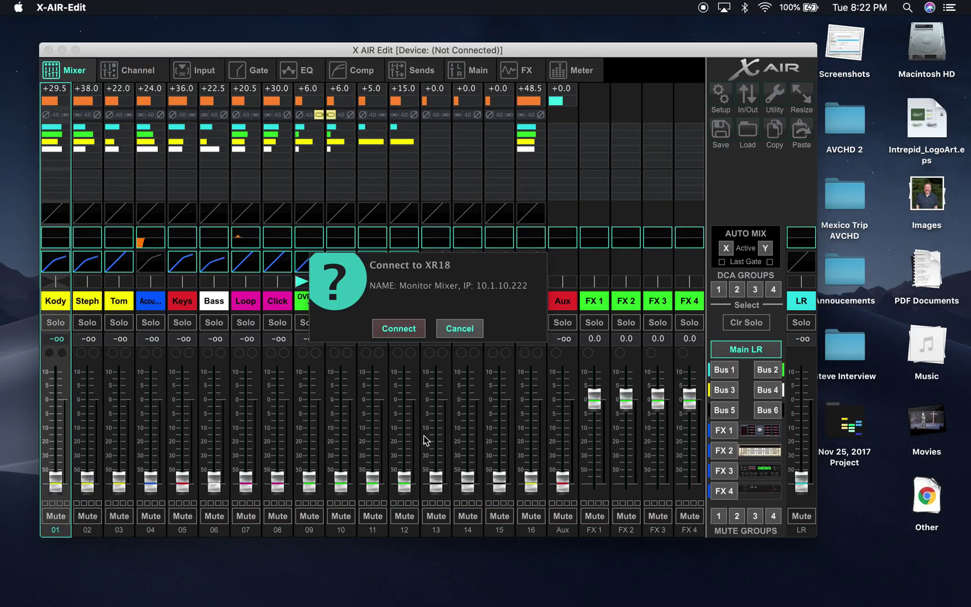
drag(286, 54, 284, 47)
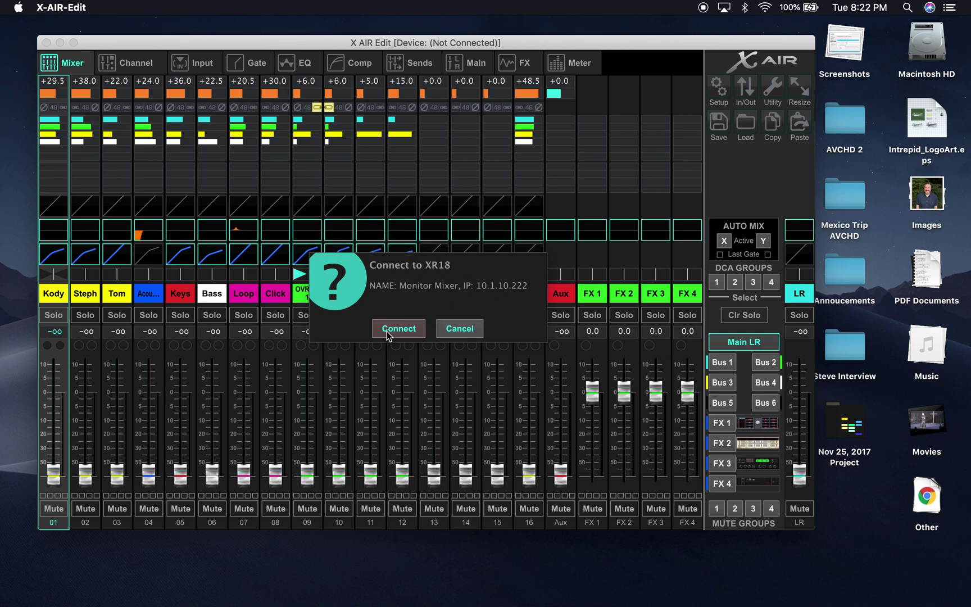
click(459, 329)
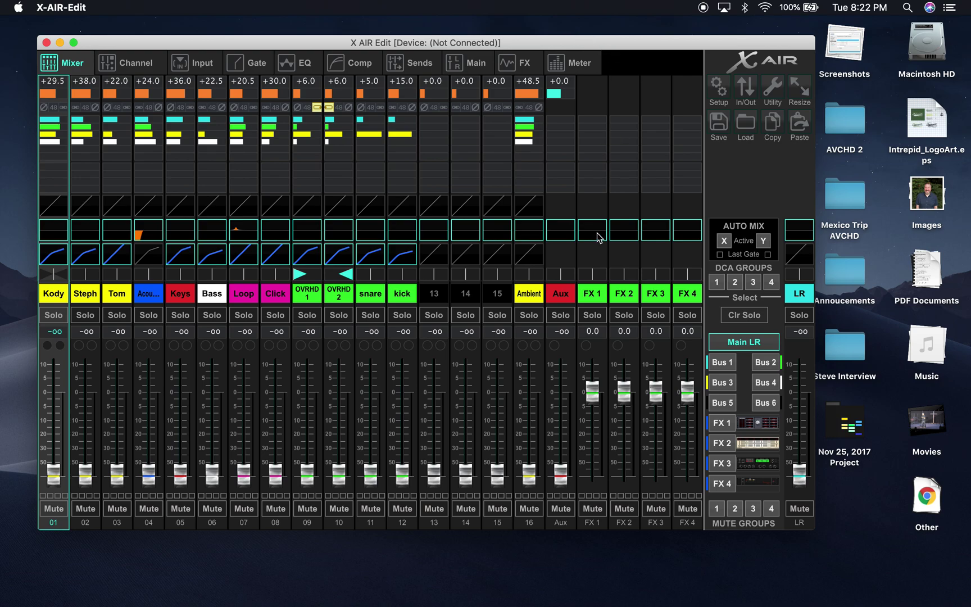
Step: Rescan for mixers in the setup, connect to Monitor Mixer, and synchronize its current settings from the mixer to the PC
click(724, 93)
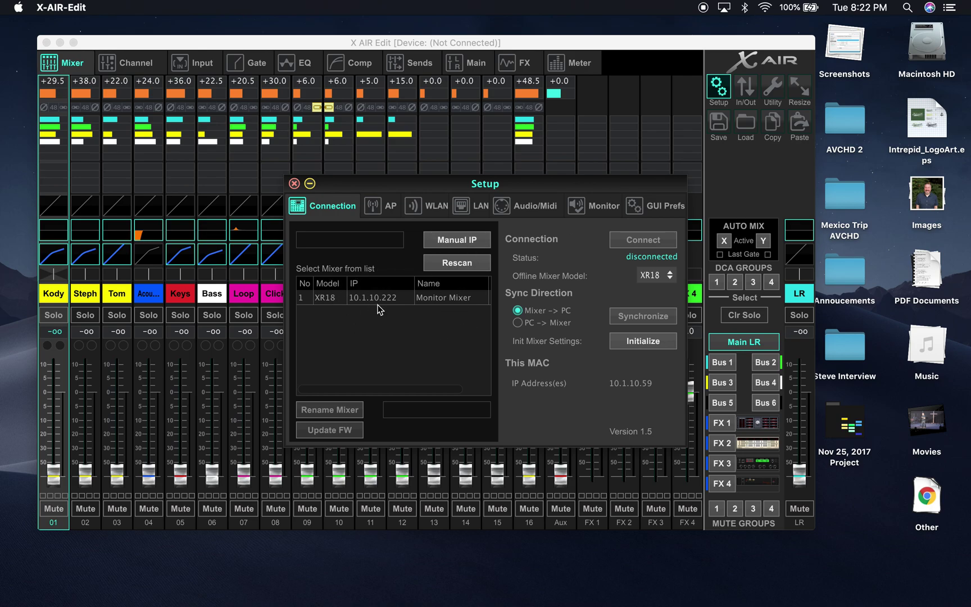
click(466, 267)
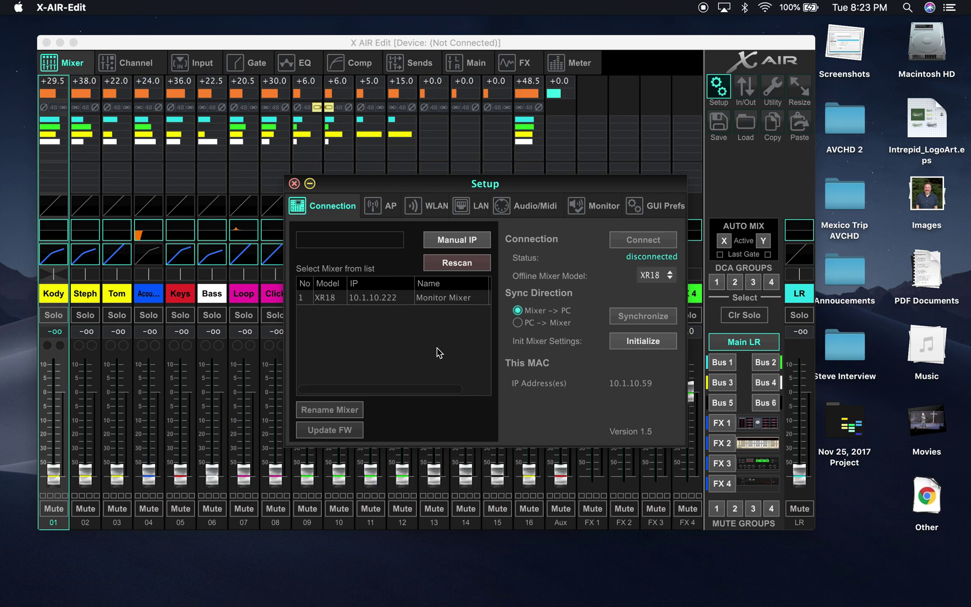
click(428, 302)
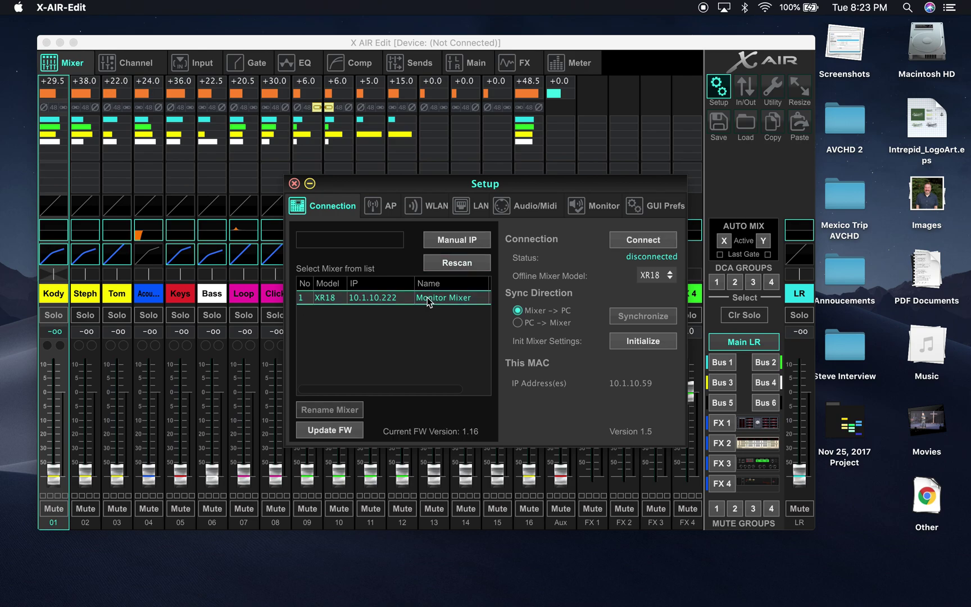
click(627, 249)
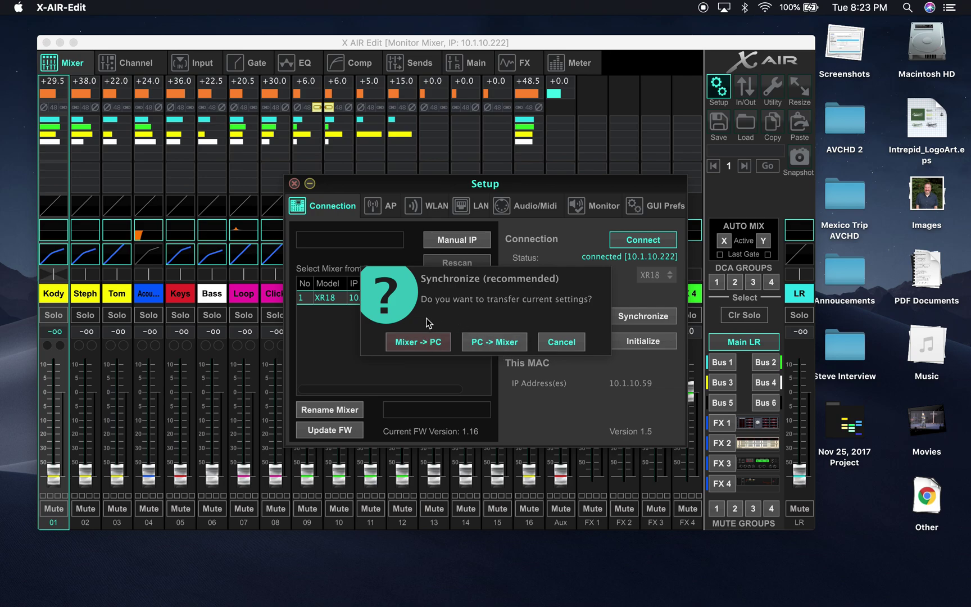
click(419, 343)
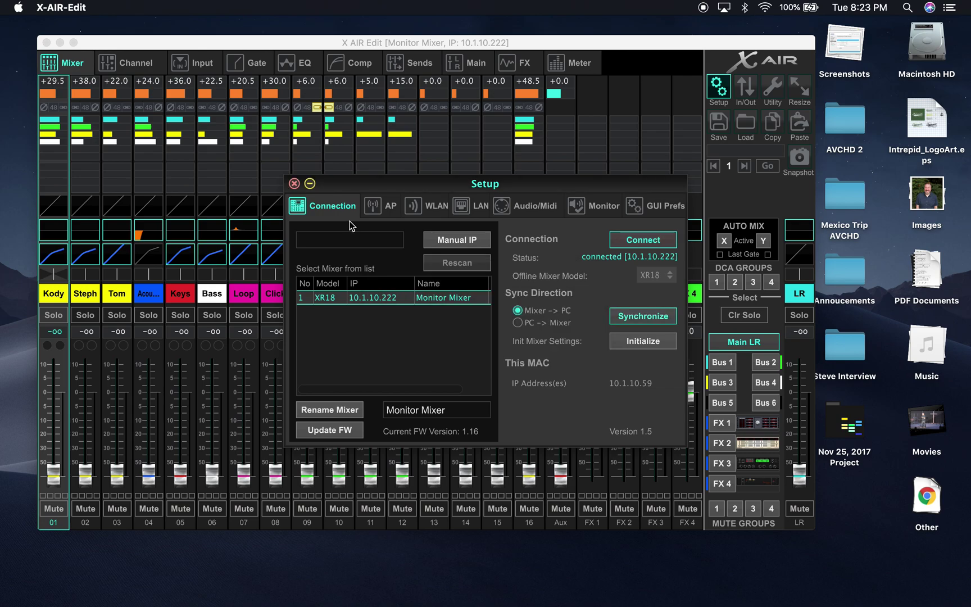
click(294, 184)
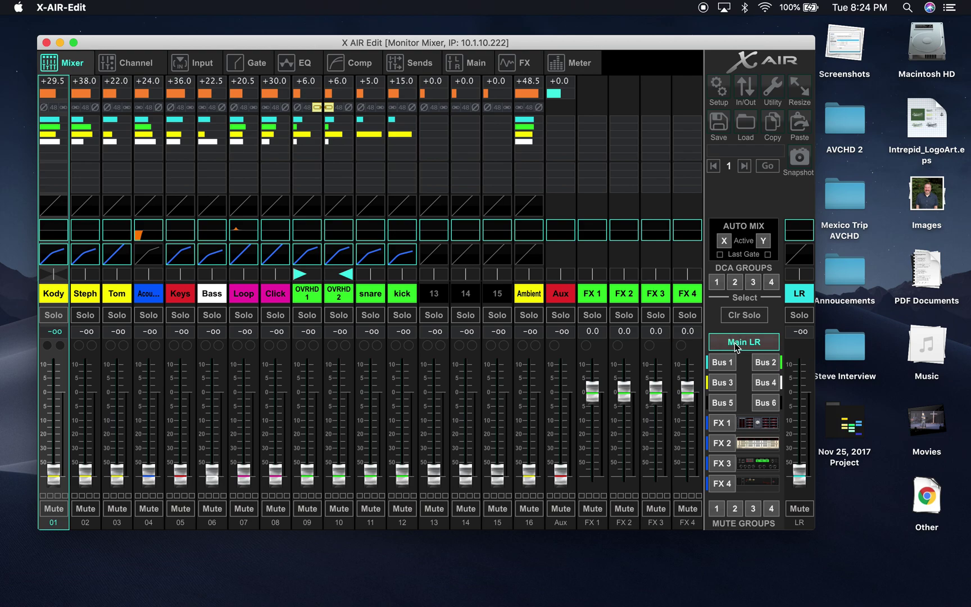
Step: Look through the mixes of Bus 1 to Bus 6 and return to the Bus 1 mix
click(727, 362)
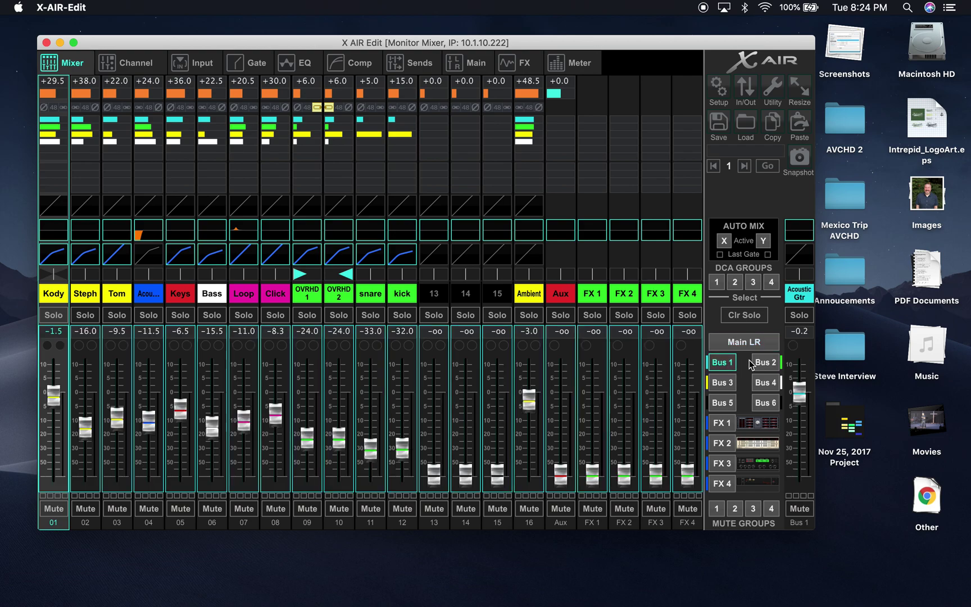
click(766, 364)
click(722, 382)
click(765, 382)
click(724, 405)
click(763, 403)
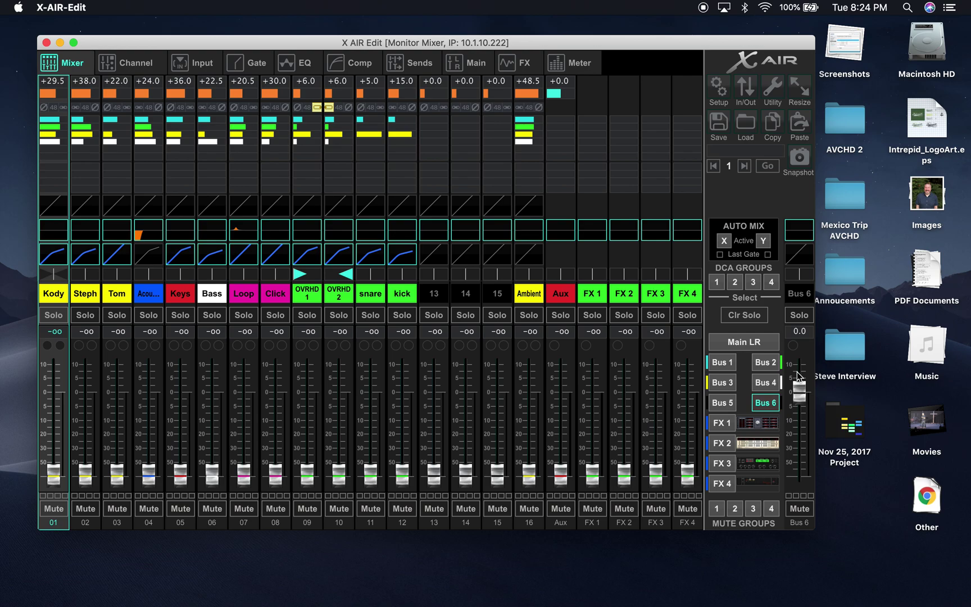
click(728, 365)
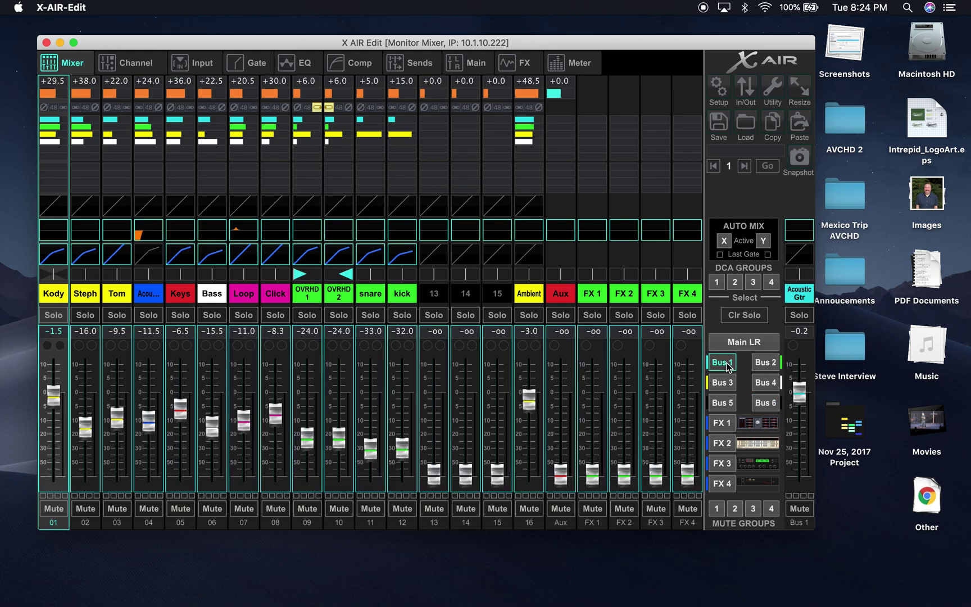
Step: Look at the name and colour options for the Bus 1 and channel 3 labels
click(800, 294)
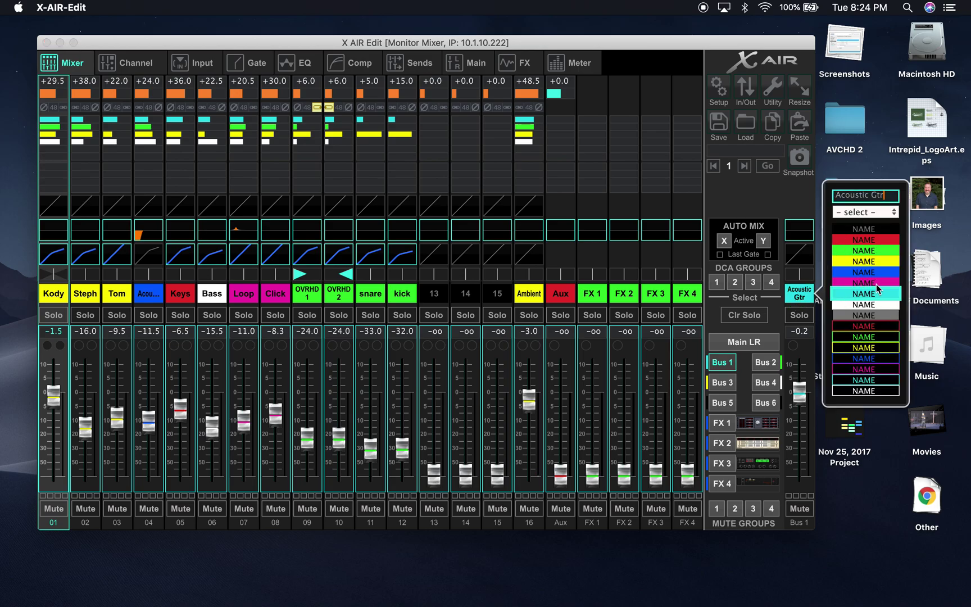
click(794, 297)
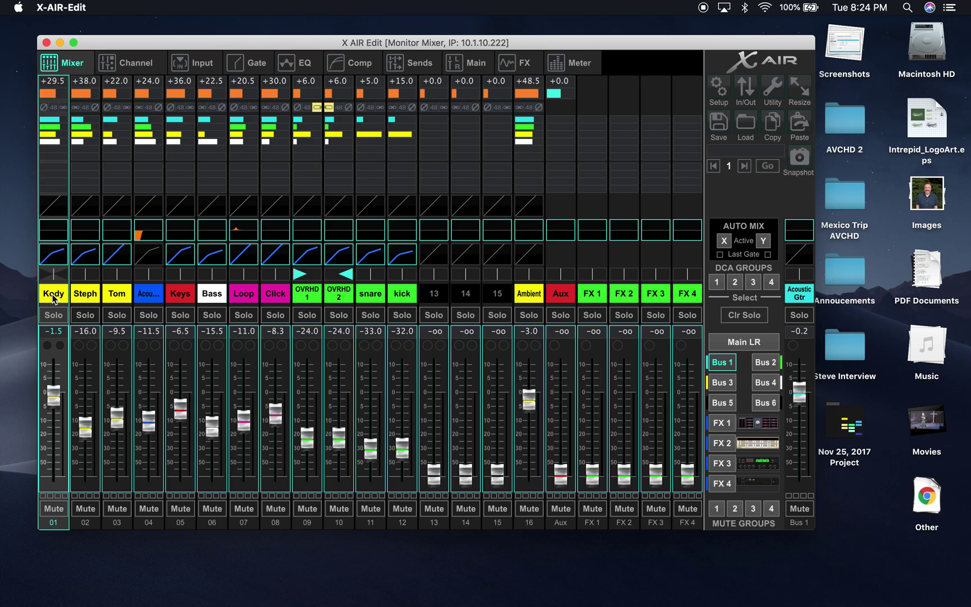
click(119, 294)
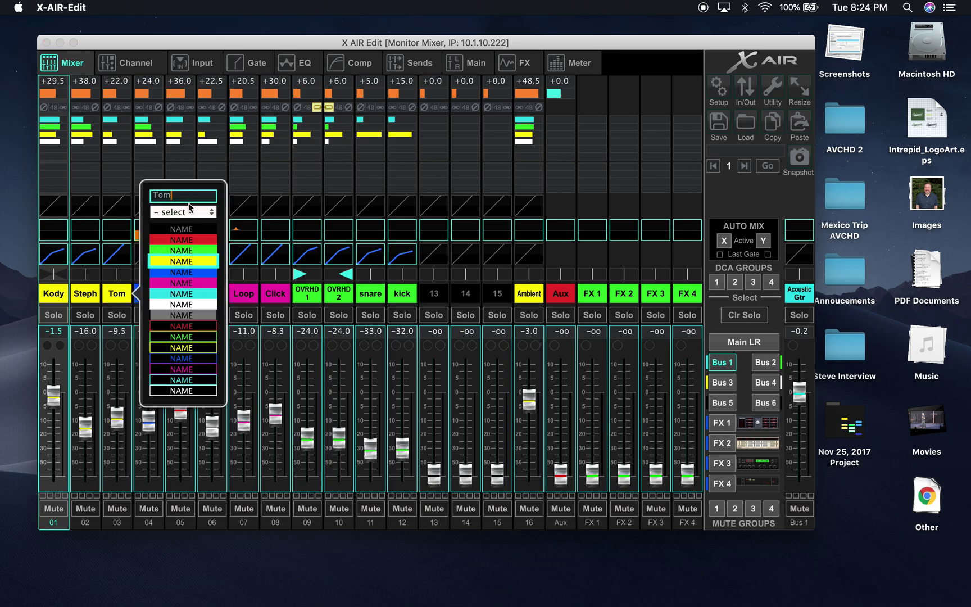
Step: Rename channel 1 as Vocal 1
click(59, 293)
click(59, 293)
drag(119, 197, 73, 189)
text(Vocal 1)
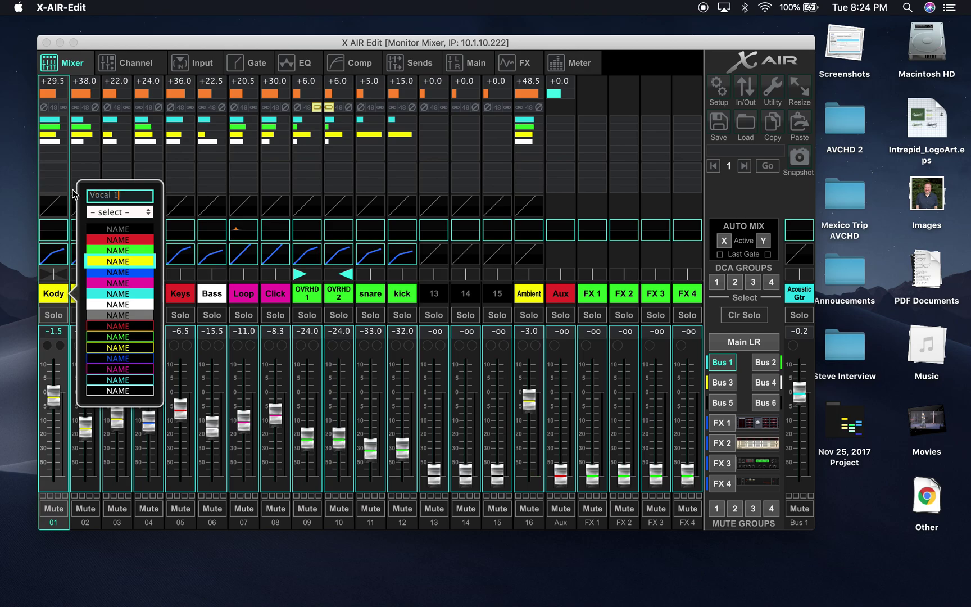
key(Return)
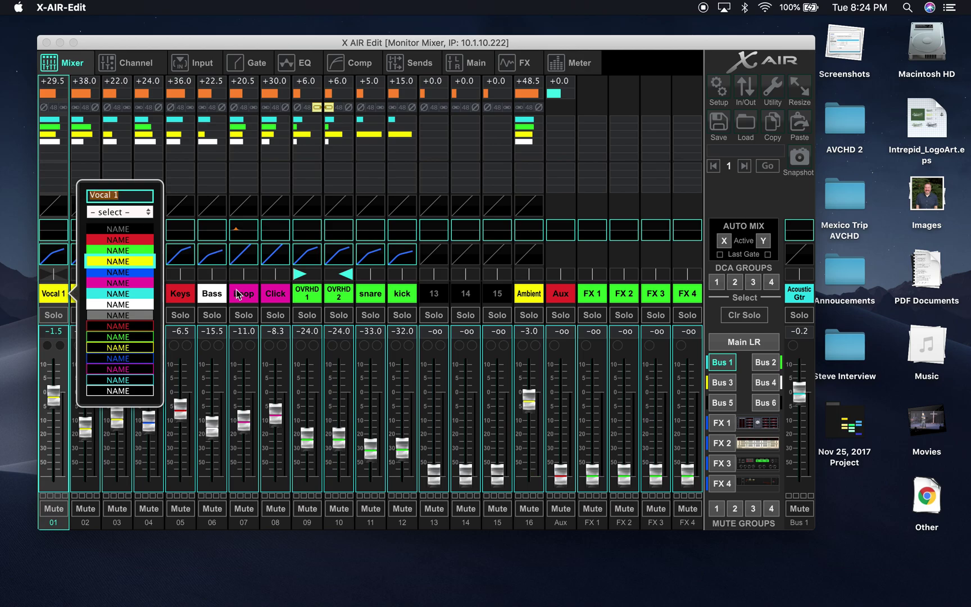
click(203, 263)
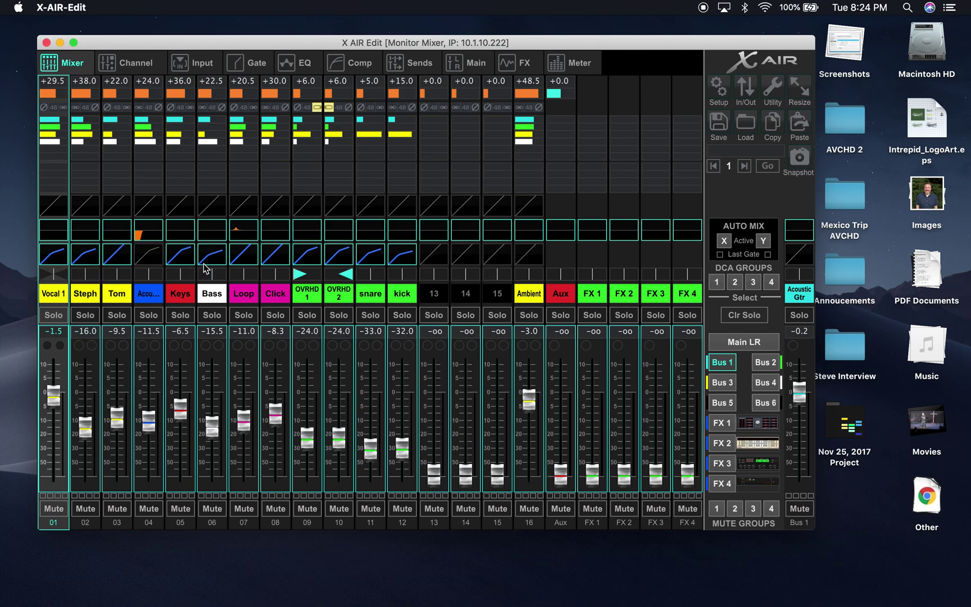
Step: Rename channel 2 as Vocal 2 and channel 3 as Vocal 3
click(88, 295)
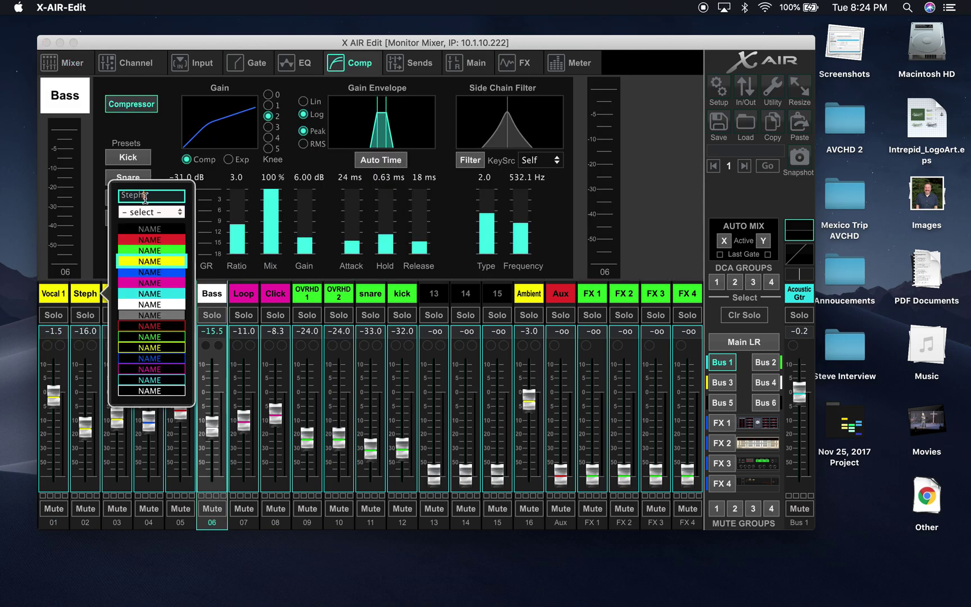
text(Vocal 2)
key(Return)
click(116, 294)
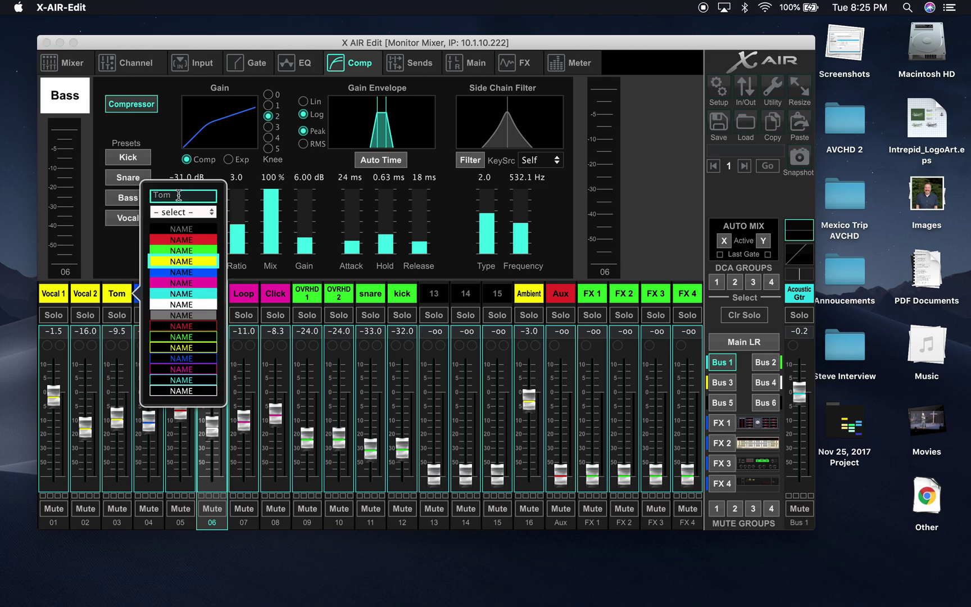
double_click(179, 192)
text(Vocal 3)
key(Return)
click(136, 273)
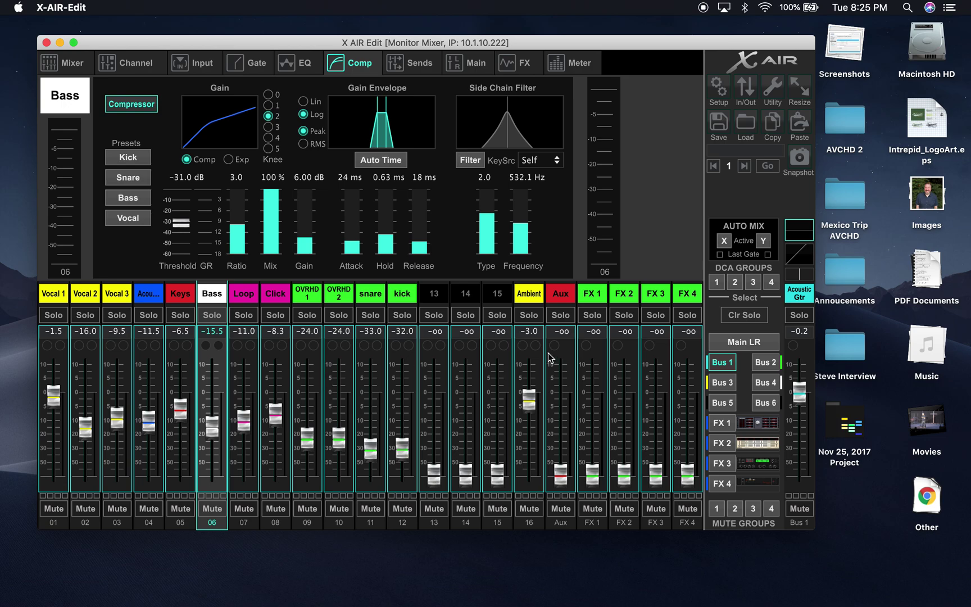
Step: In the Bus 2 mix, show the channel overview of Vocal 1 and set its fader to -1.5 dB
click(774, 366)
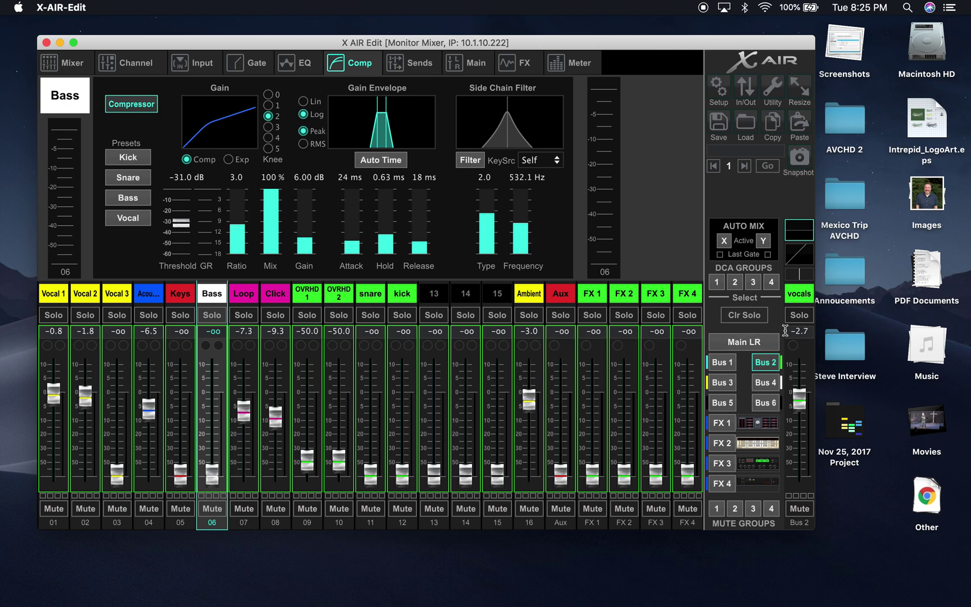
drag(220, 472, 207, 490)
click(51, 294)
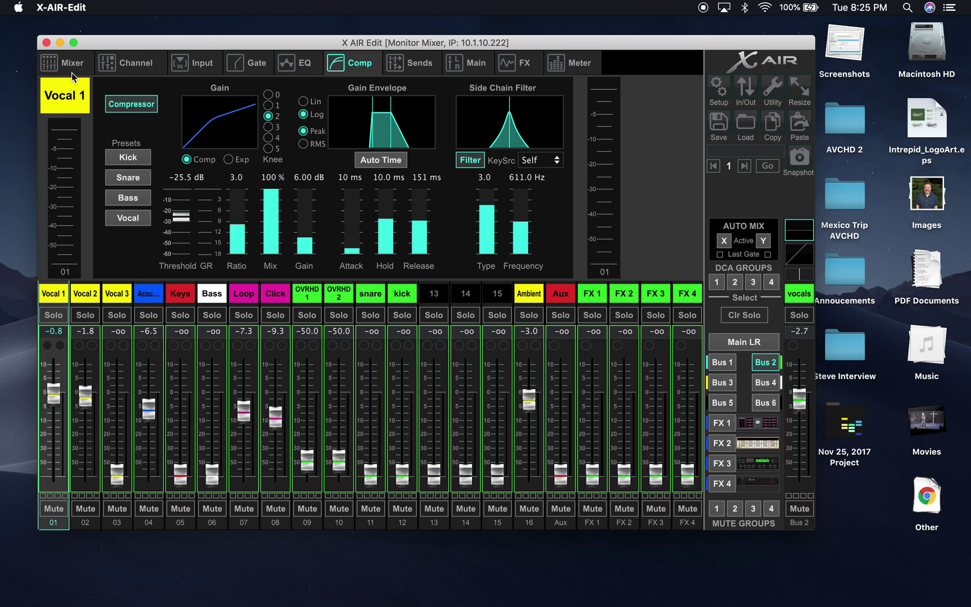
click(122, 64)
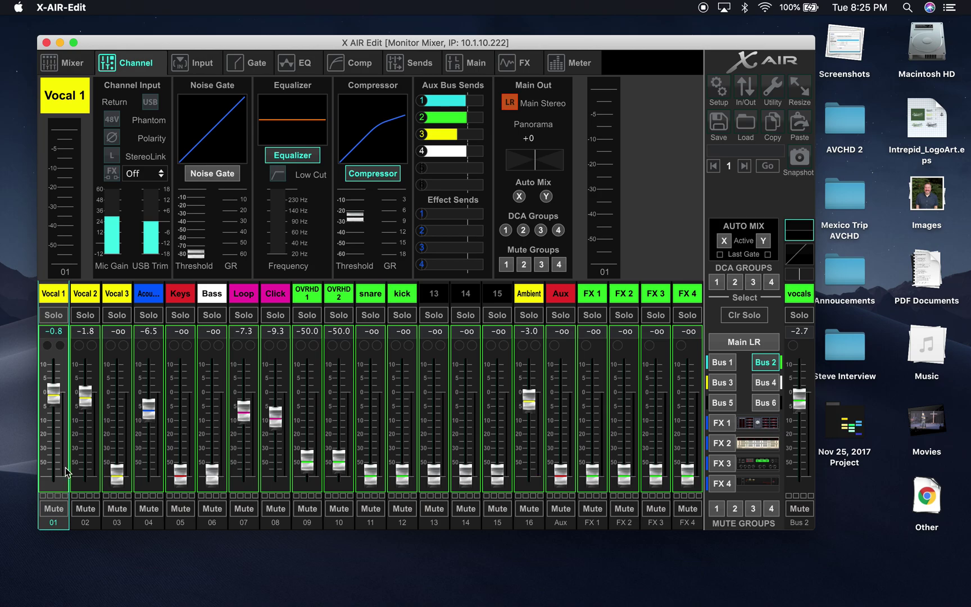
mouse_move(117, 221)
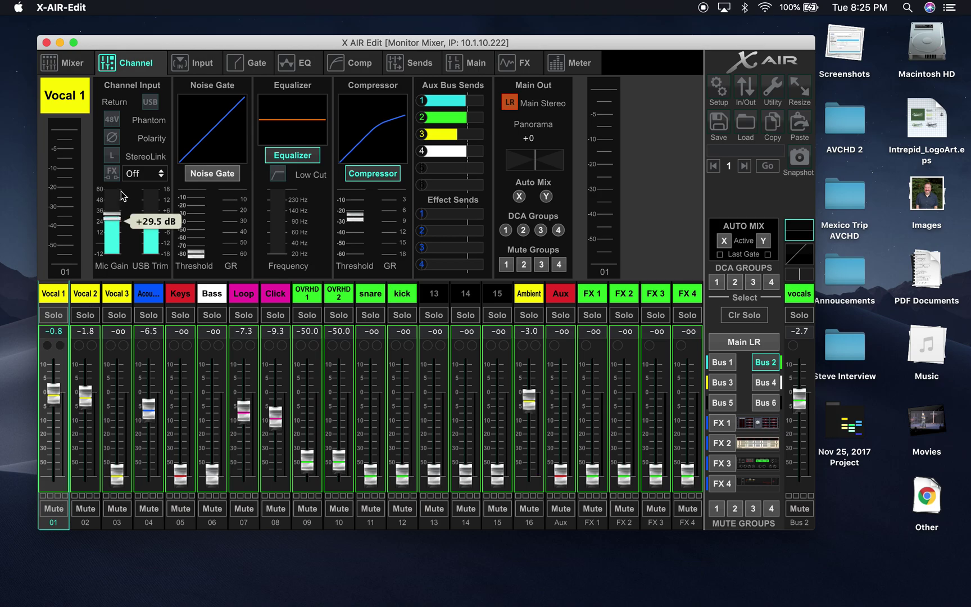
mouse_move(53, 395)
mouse_down()
mouse_move(54, 447)
mouse_move(52, 389)
mouse_move(52, 400)
mouse_up()
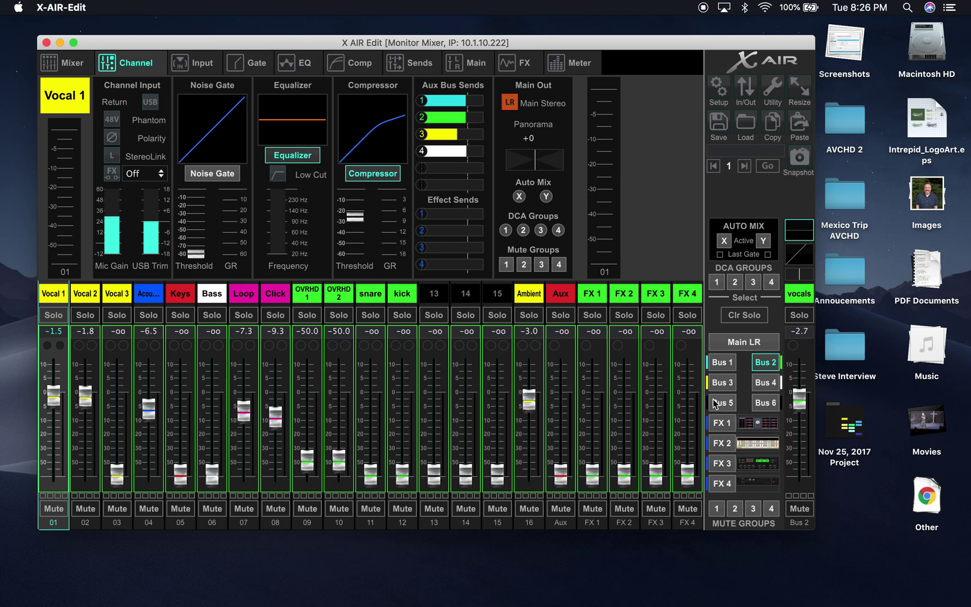
Step: Return to the Main LR mix and view the equalizer and compressor settings of Vocal 1
click(749, 342)
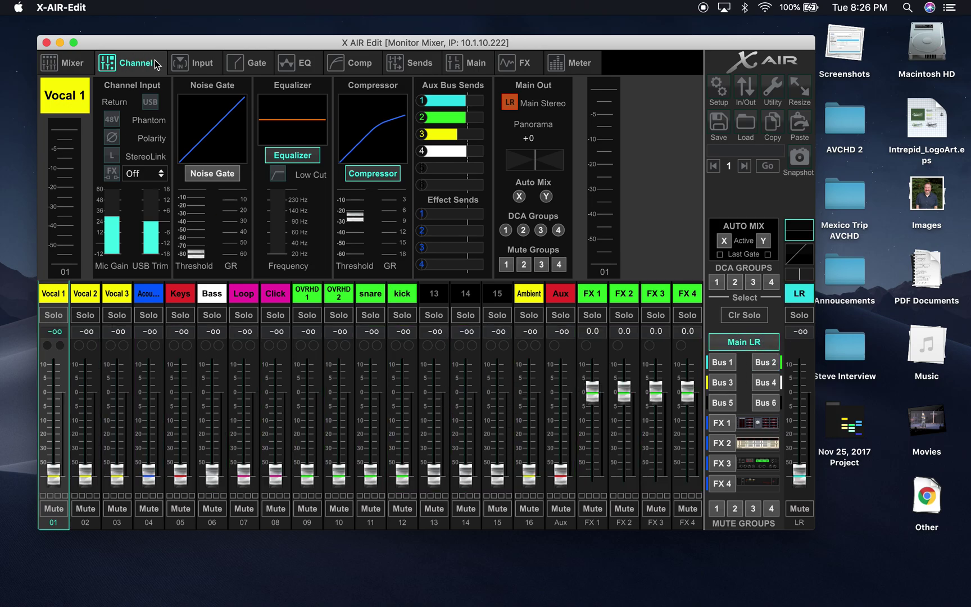
click(287, 65)
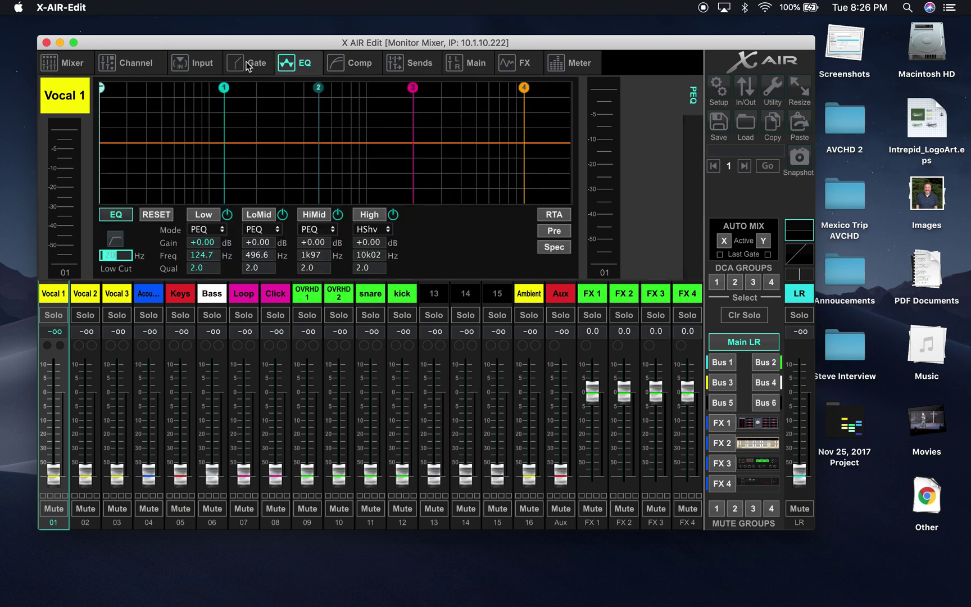
click(355, 67)
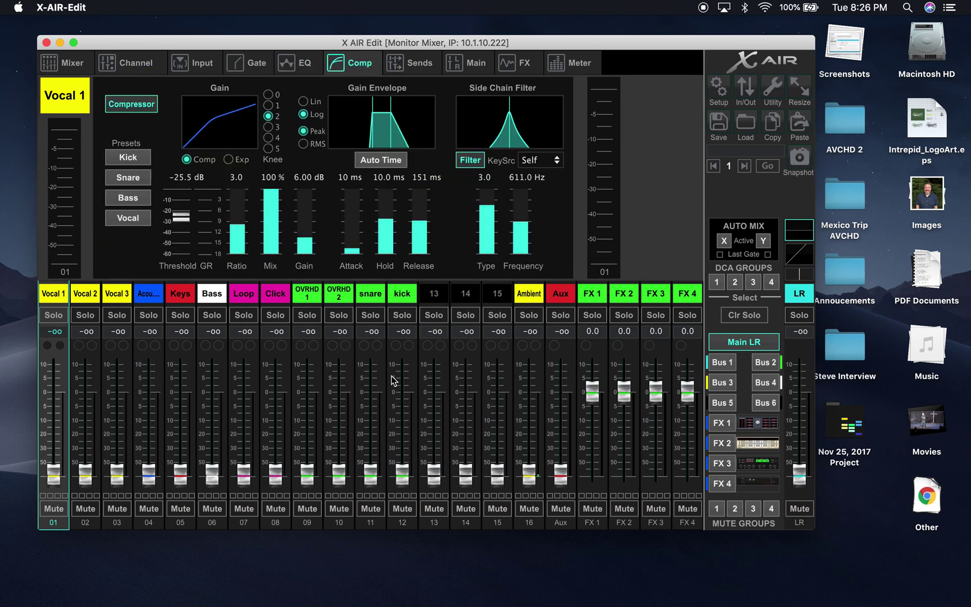